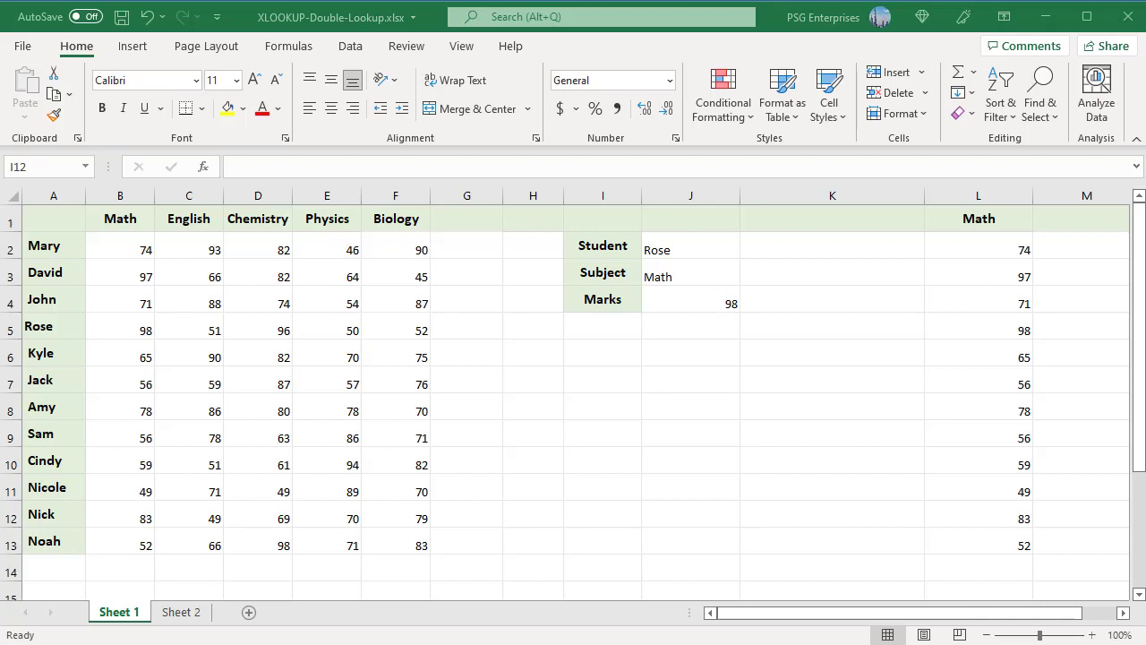
- Re-check and confirm the Math-column formula in L2 and the nested XLOOKUP formula in J4
left_click(1008, 249)
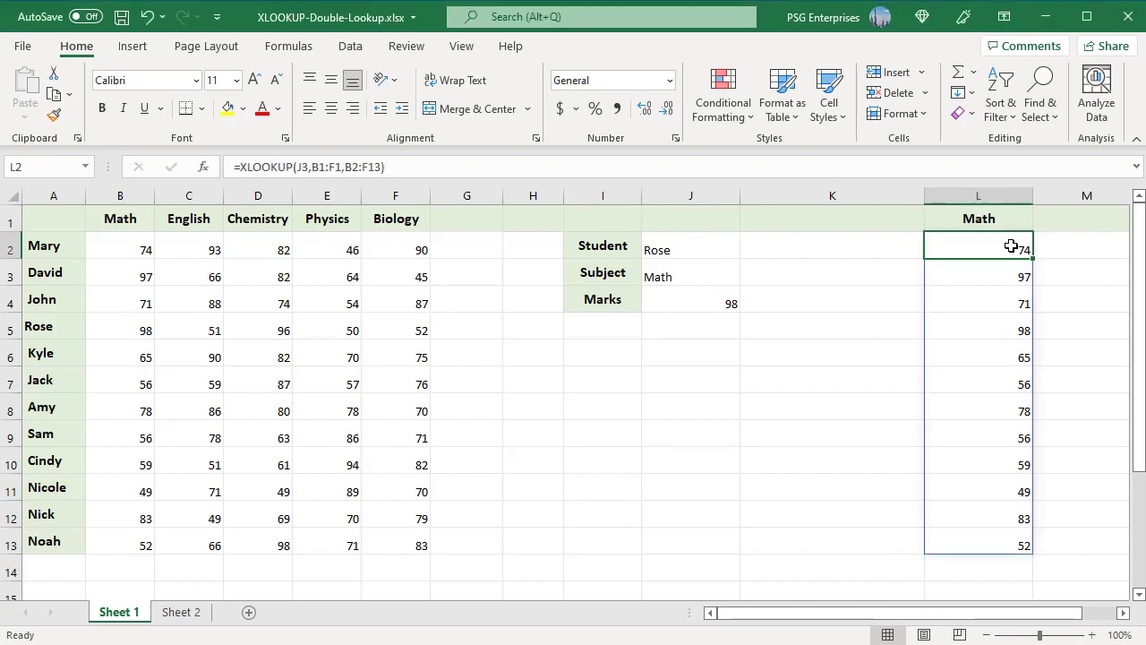
key("F2")
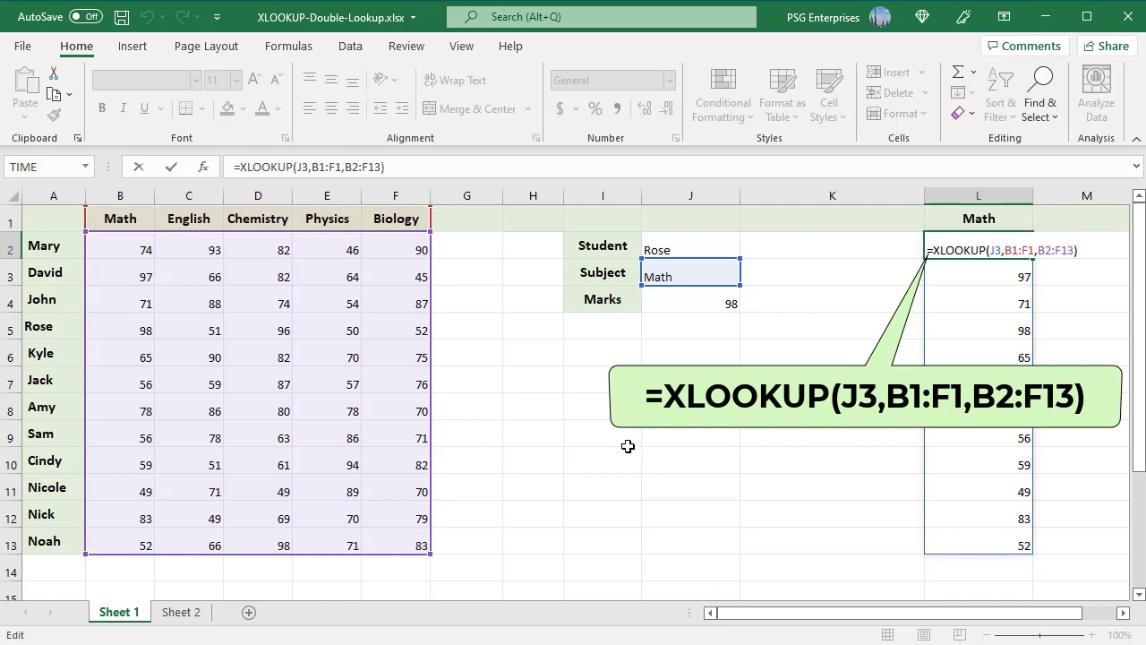
key("ctrl+Return")
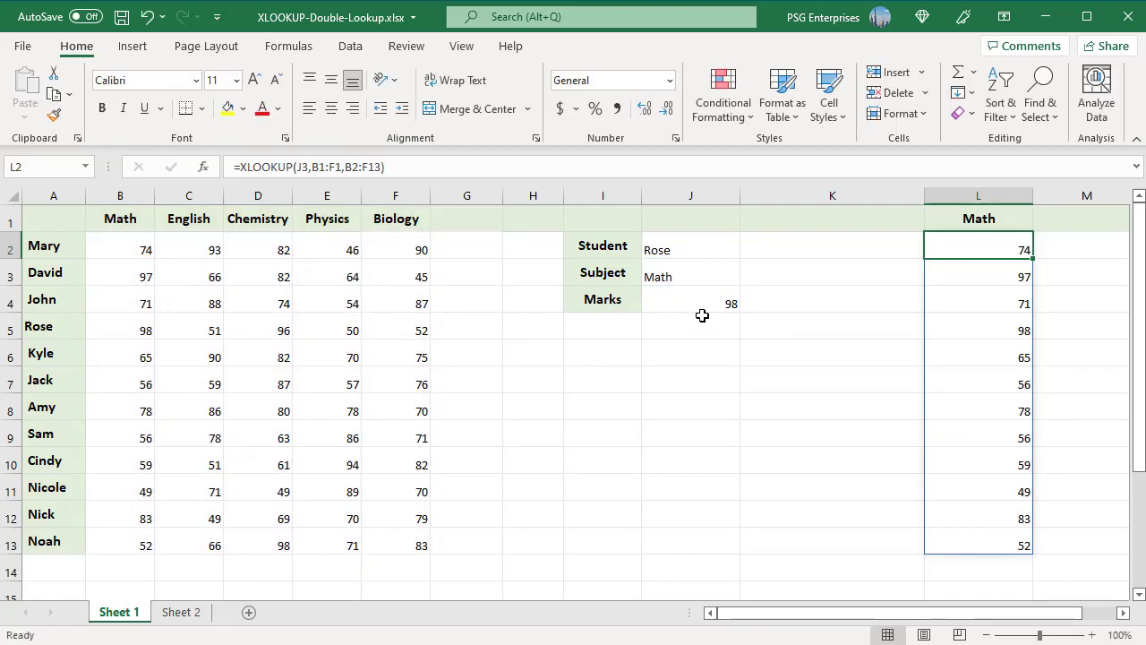
left_click(716, 303)
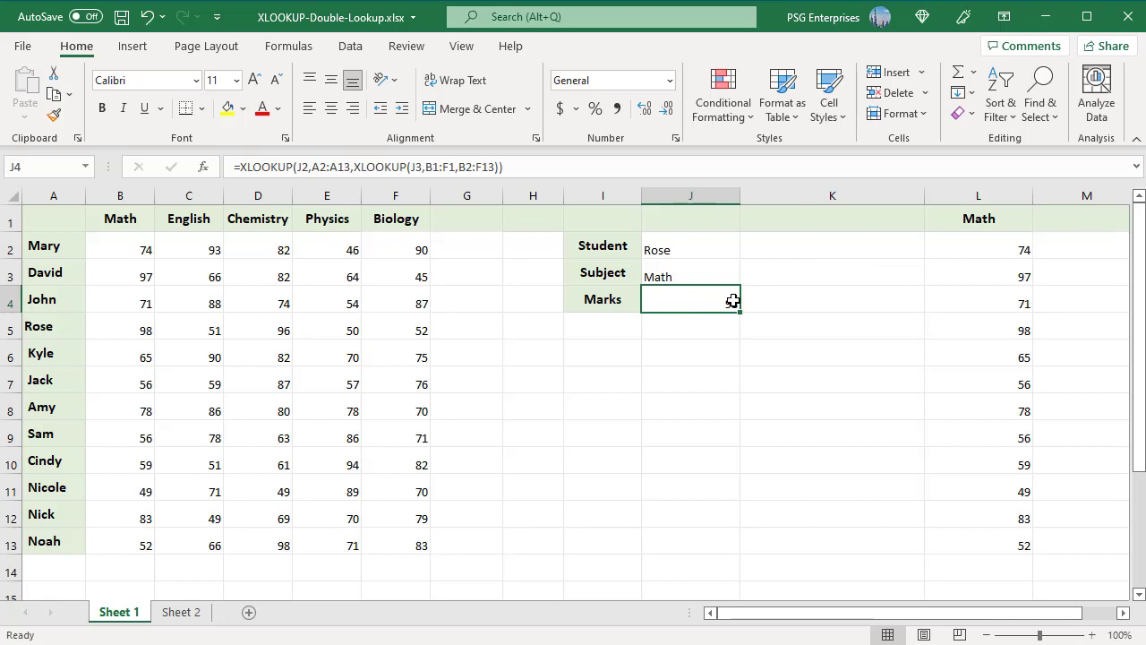
double_click(734, 303)
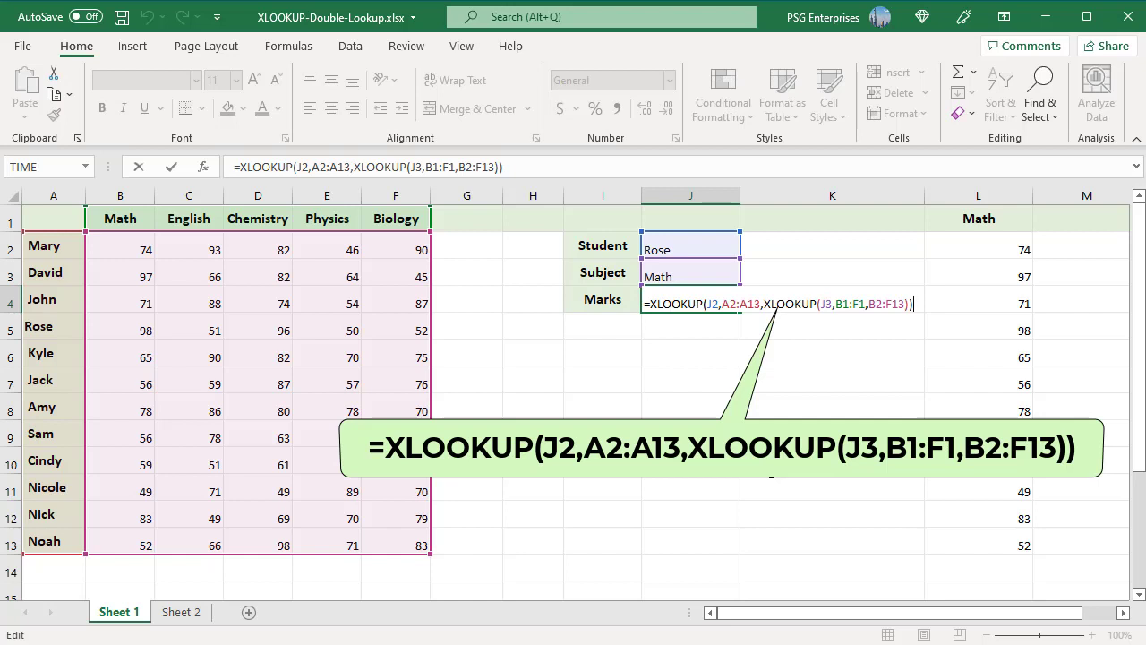
key("ctrl+Return")
- On Sheet 2, review and confirm I10's =XLOOKUP(J2,A2:A13,B2:F13) returning Rose's marks
left_click(181, 612)
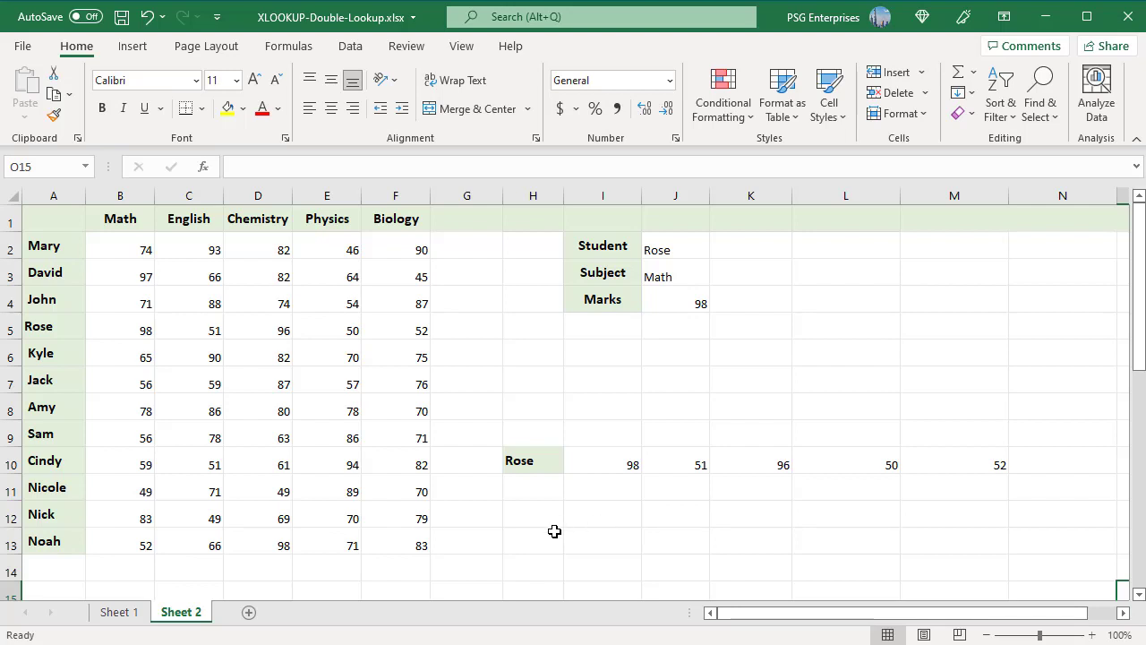
left_click(609, 463)
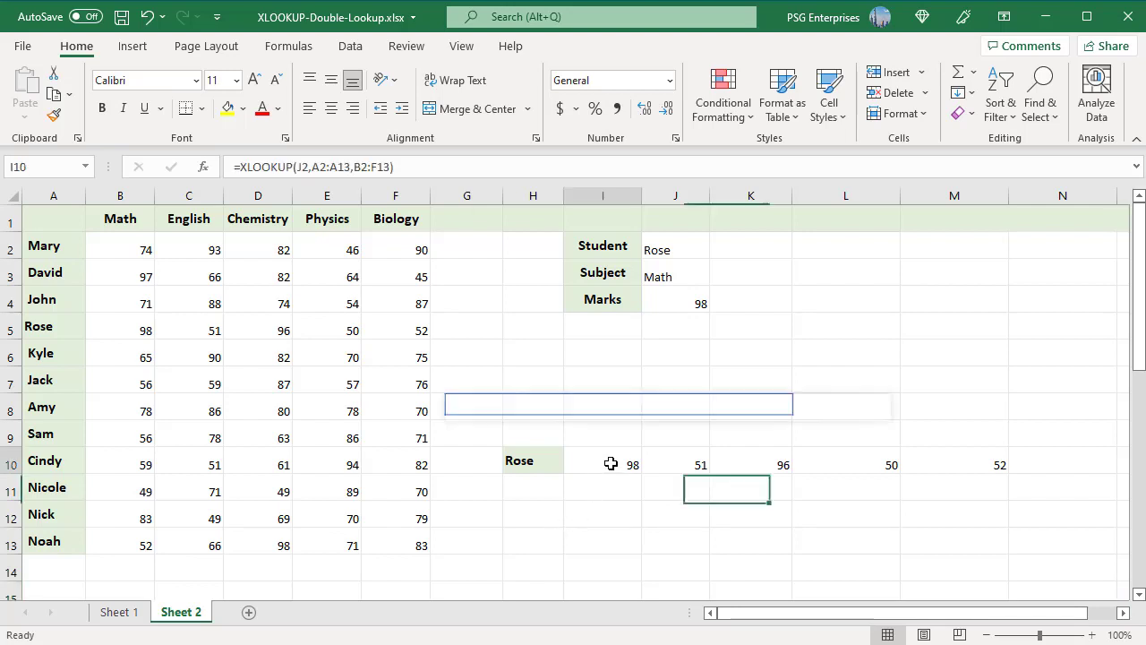
key("F2")
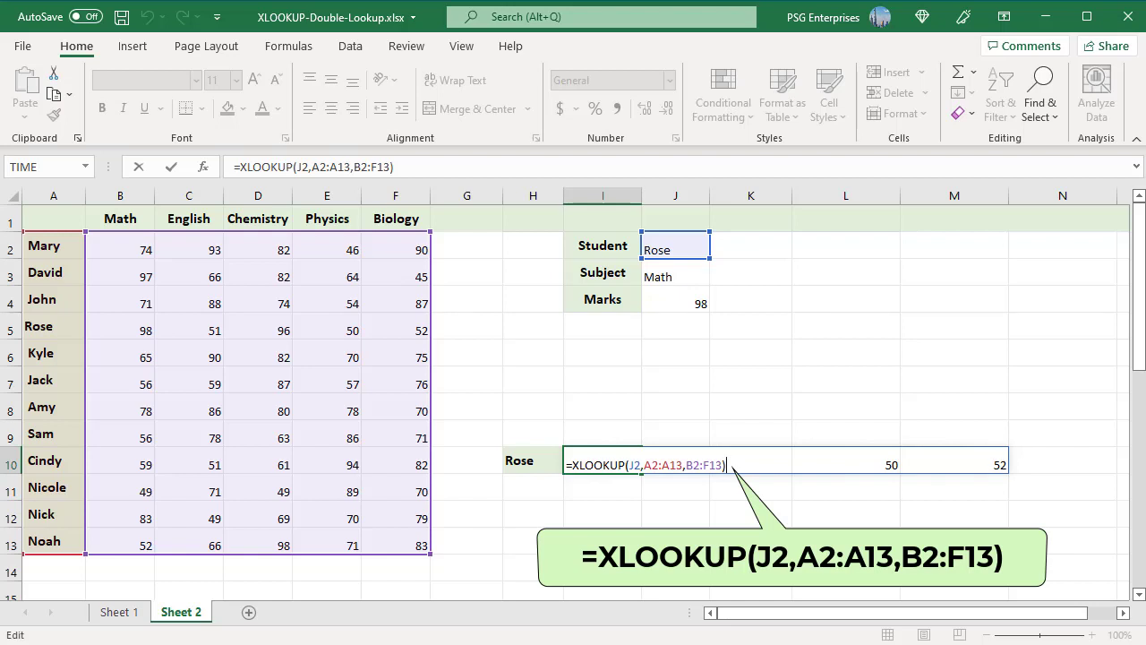
key("ctrl+Return")
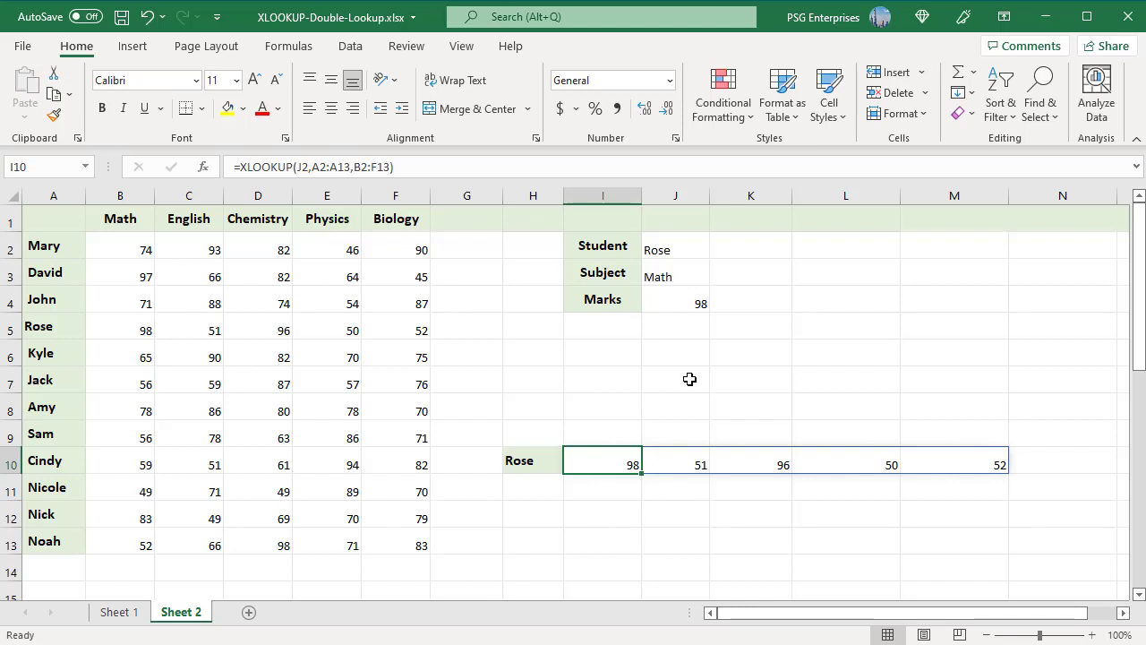
double_click(697, 304)
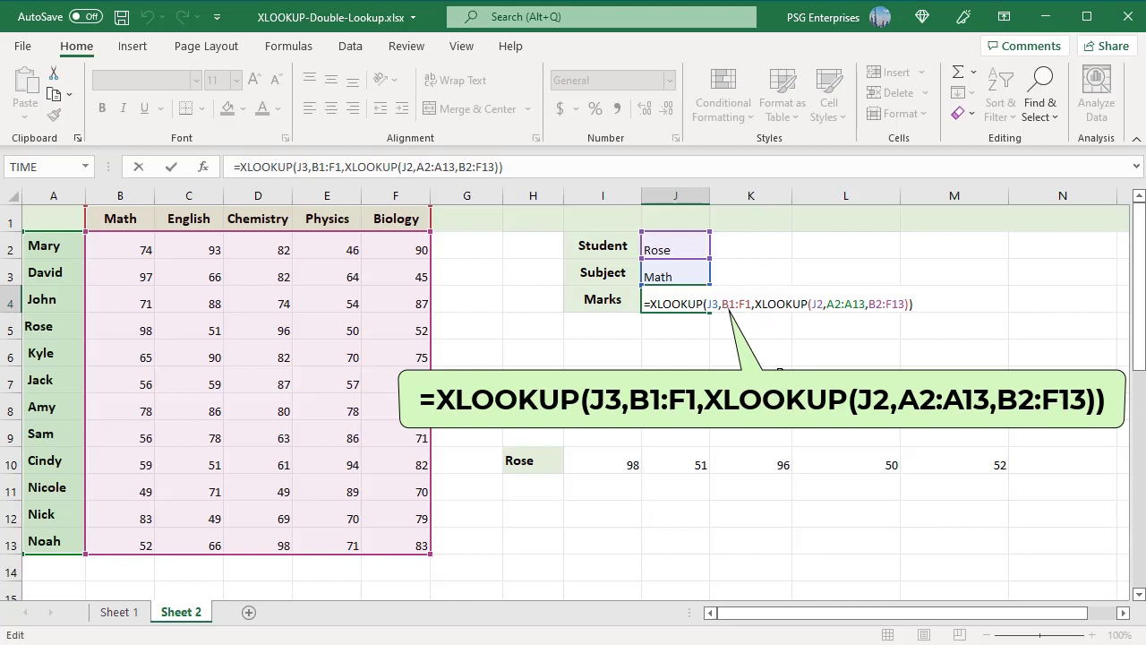
key("ctrl+Return")
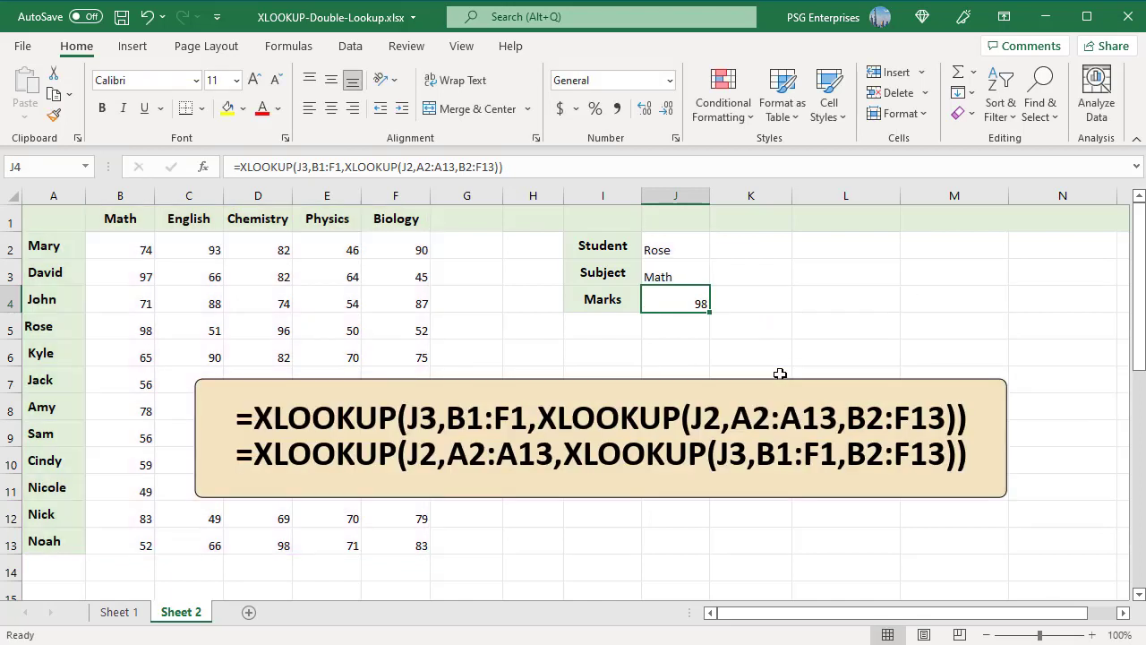